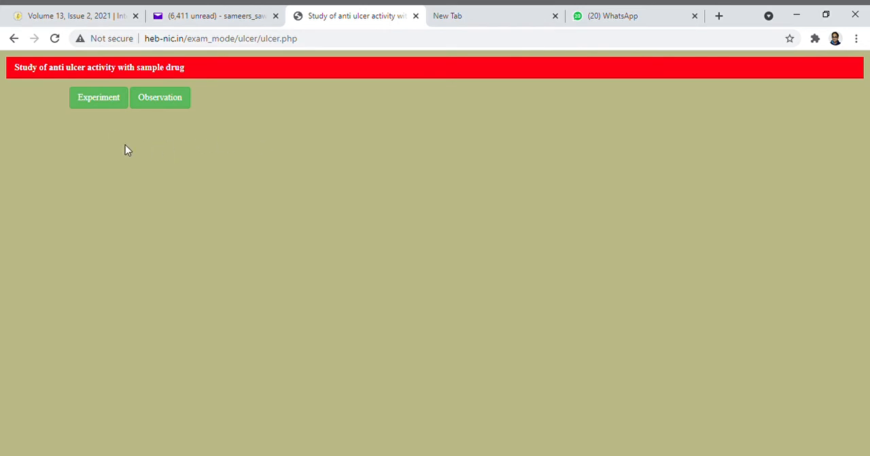
Load the experiment panel with six rats, the trays and the vehicle and sample-drug racks.
left_click(97, 107)
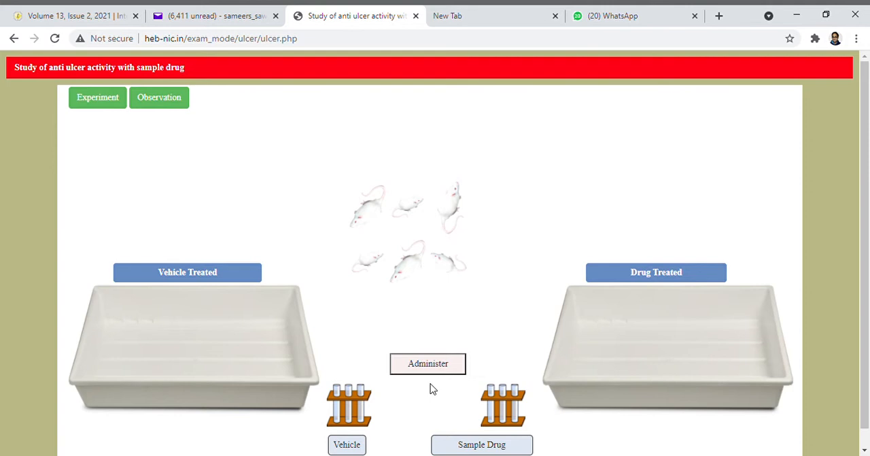
Administer the vehicle and sample drug, placing three rats in each treated tray.
left_click(437, 371)
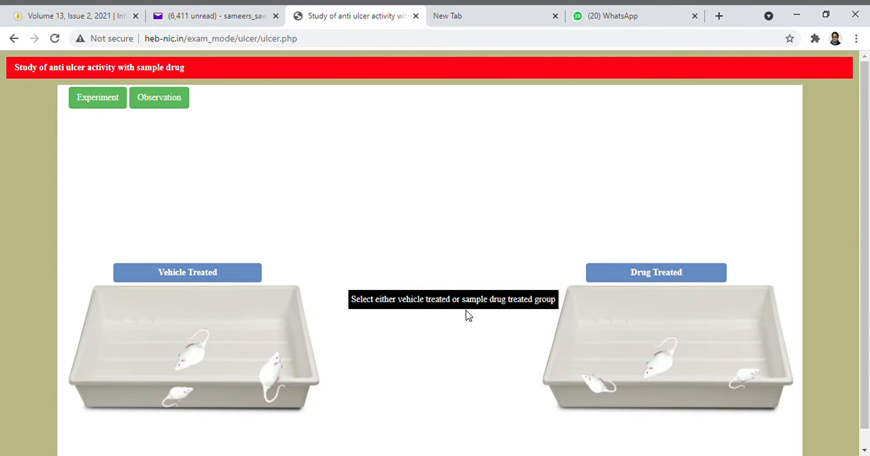
scroll(486, 318, "down", 1)
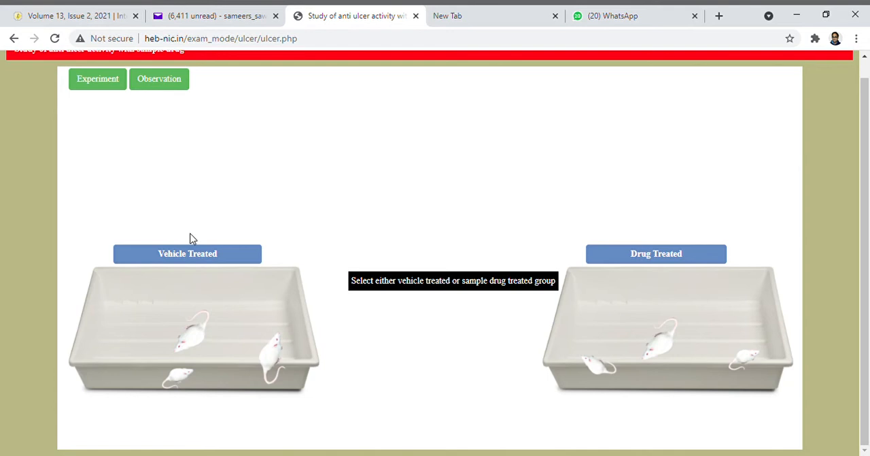
Select the first vehicle-treated rat, bringing up its dissection video and ulcer-count table.
left_click(197, 339)
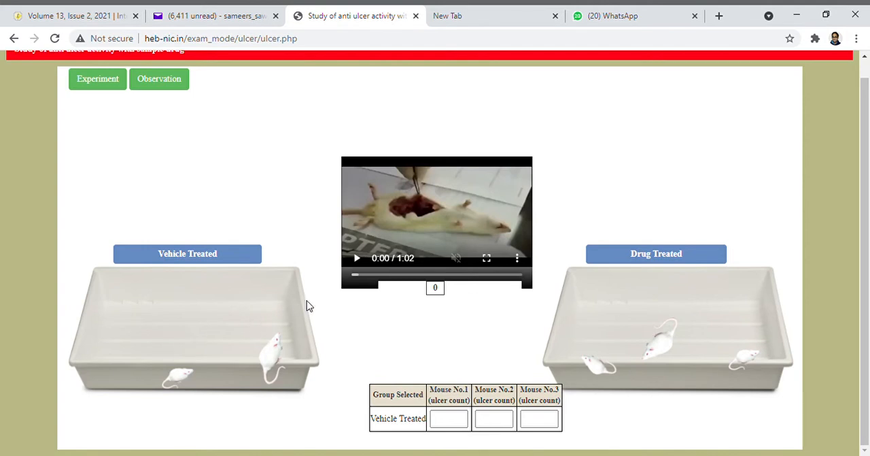
Play the first vehicle rat's dissection video, then take the second vehicle rat.
left_click(359, 261)
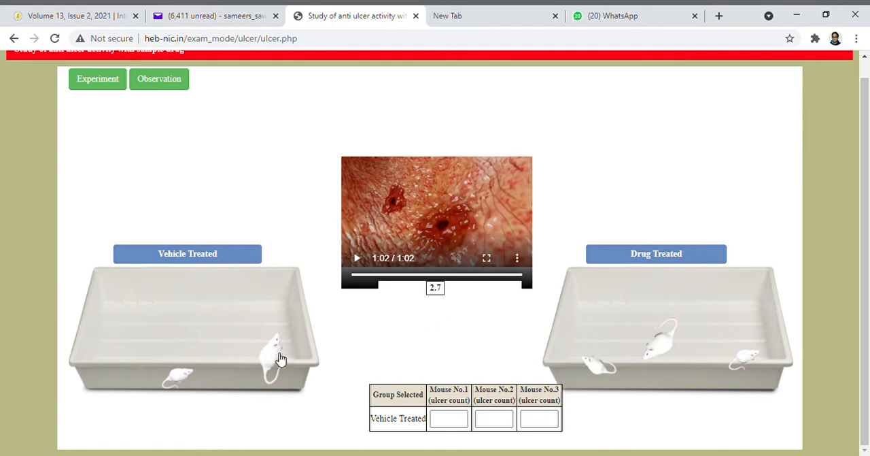
left_click(279, 353)
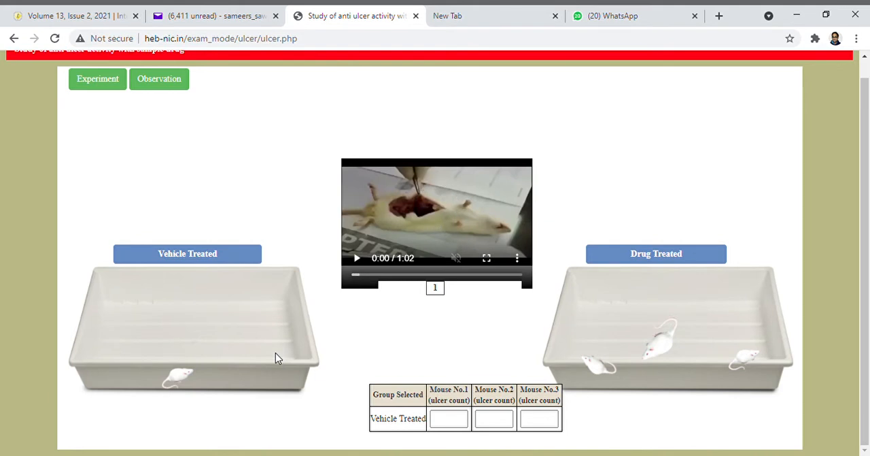
Play the second vehicle-treated rat's stomach dissection video.
left_click(356, 258)
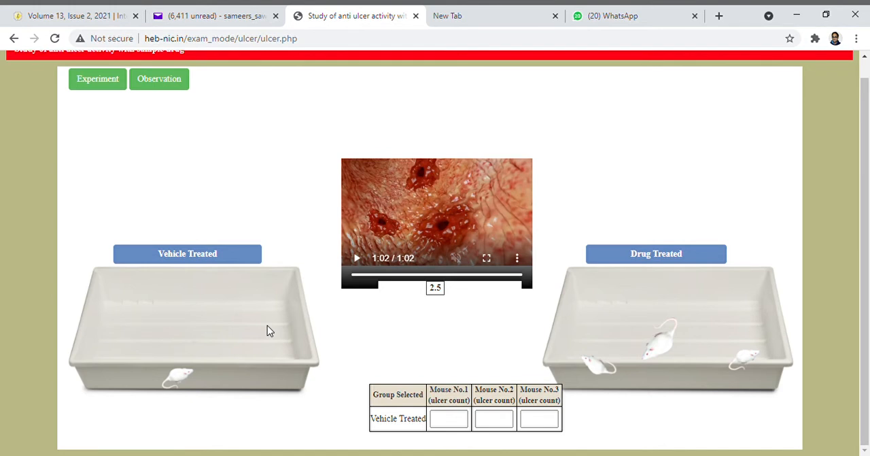
Take the last vehicle rat, watch its stomach video, and enter 2 for Mouse No.1's ulcer count.
left_click(181, 374)
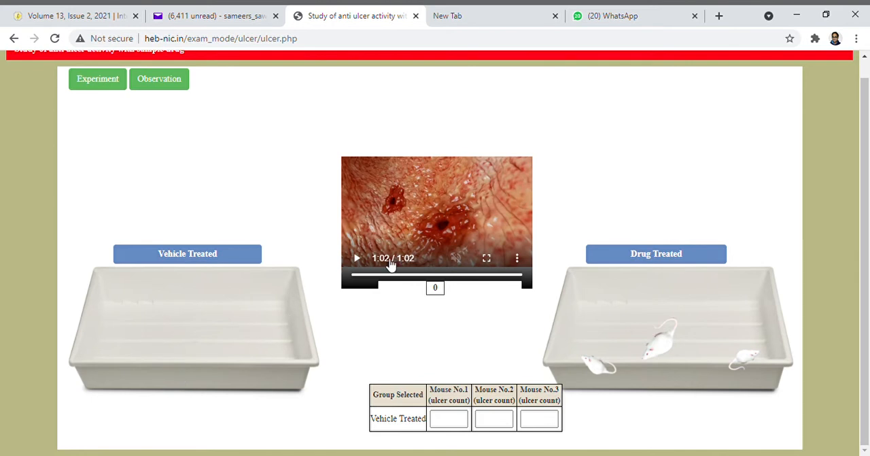
left_click(357, 257)
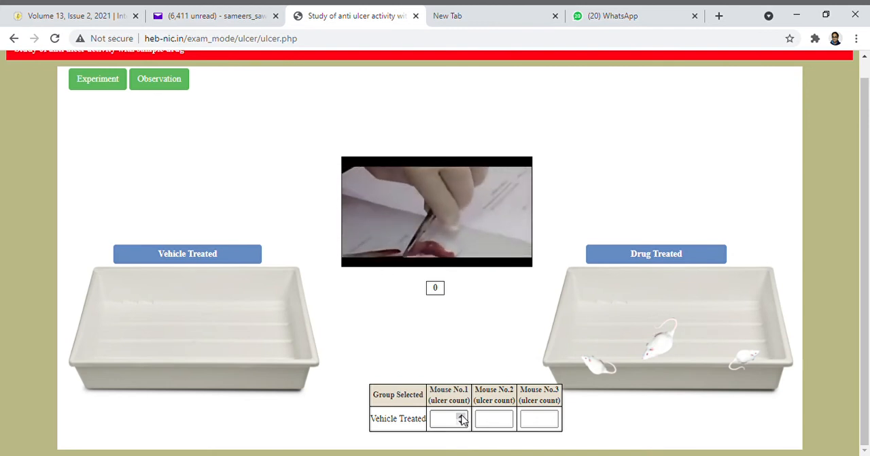
left_click(461, 416)
type("2")
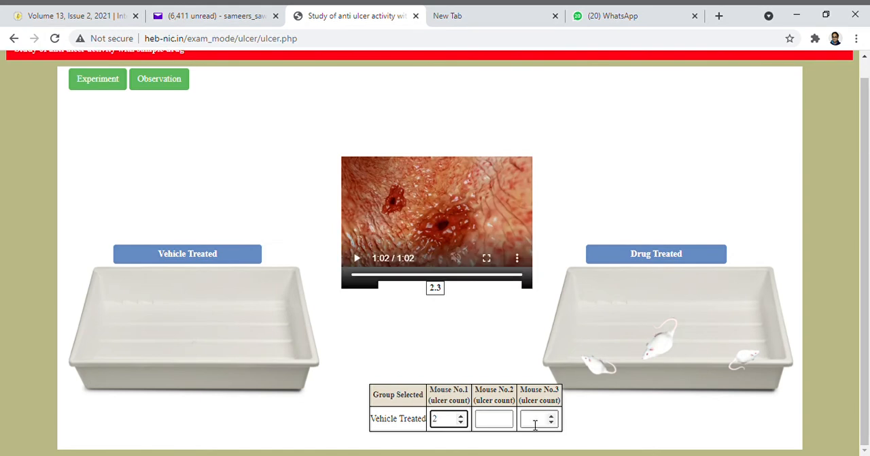
Enter ulcer counts of 2 for Mouse No.2 and 2.3 for Mouse No.3 in the Vehicle Treated row.
left_click(497, 422)
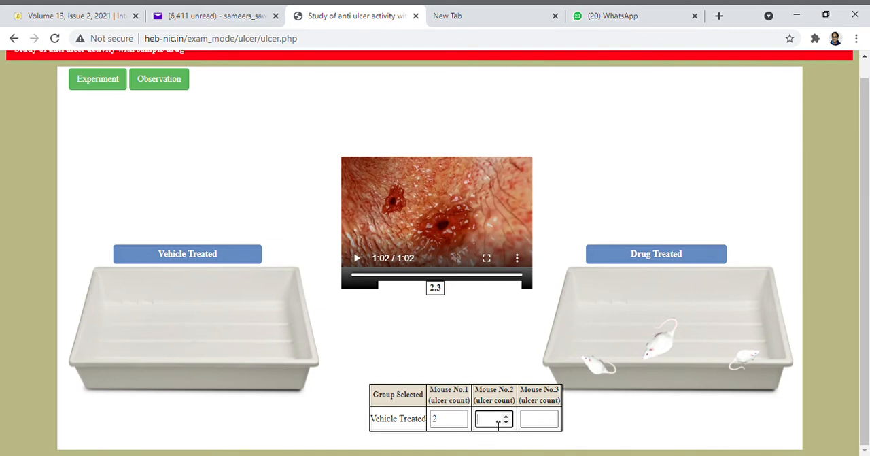
type("2")
left_click(544, 422)
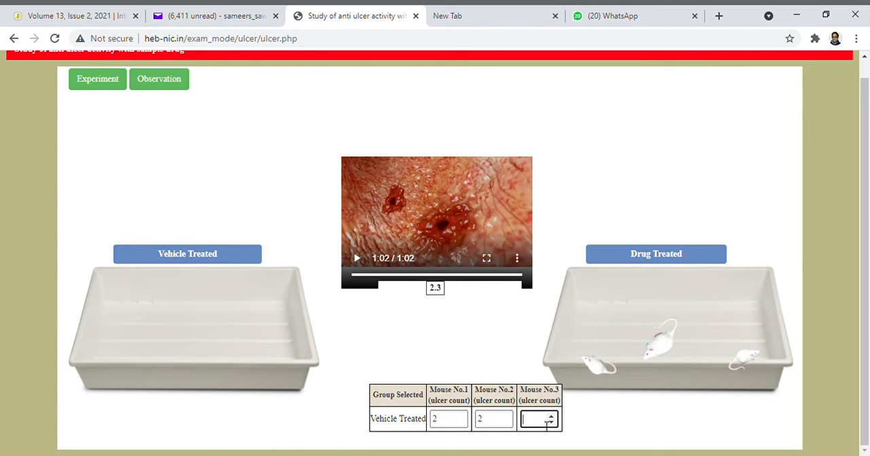
type("2")
type(".3")
left_click(594, 430)
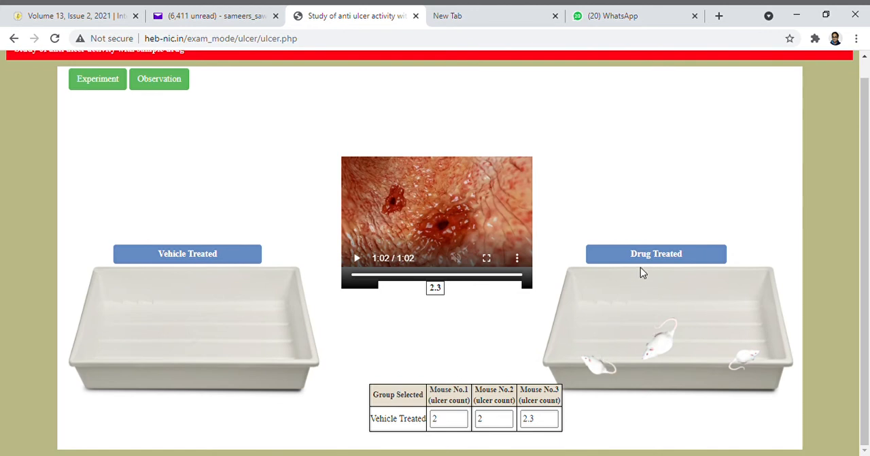
Take the first drug-treated rat and play its stomach dissection video.
left_click(595, 376)
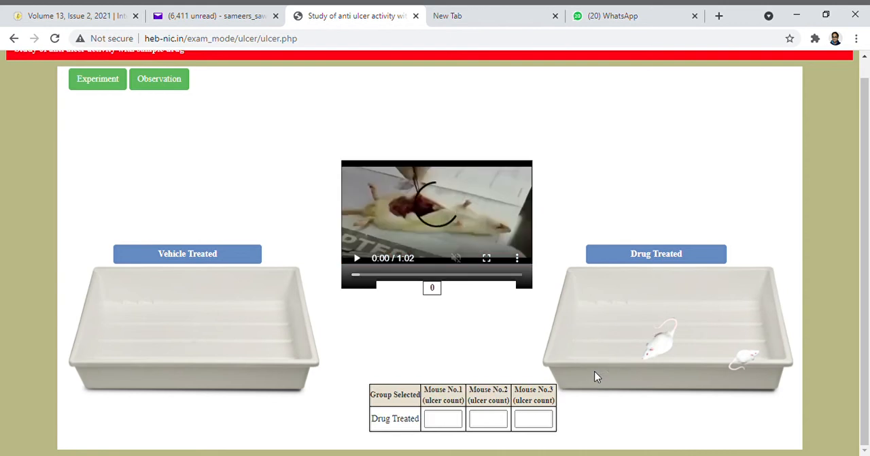
left_click(357, 264)
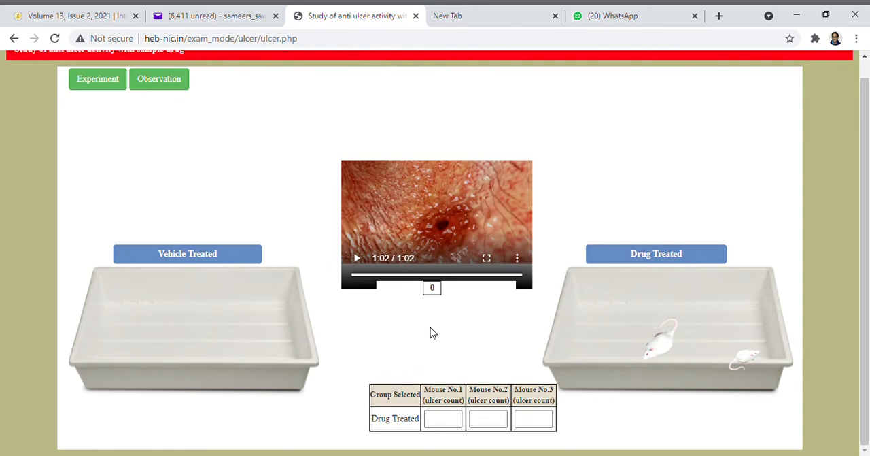
Enter 1 ulcer for drug-treated Mouse No.1, then take the second rat and play its video.
left_click(431, 422)
type("1")
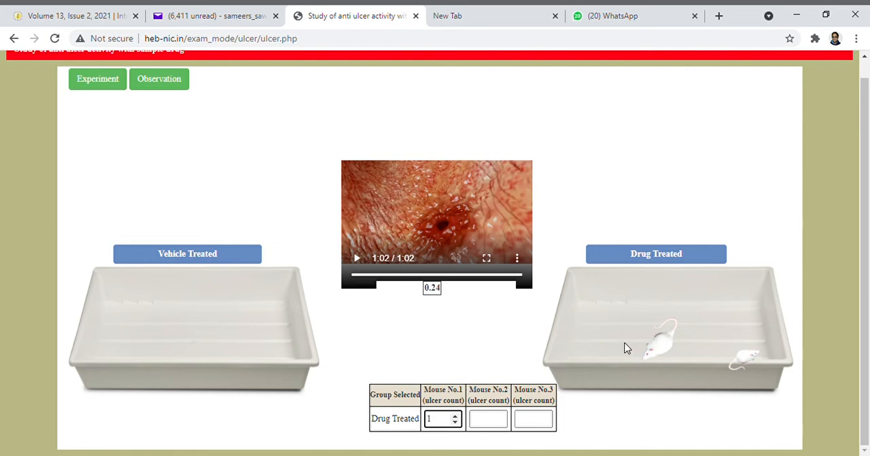
left_click(651, 355)
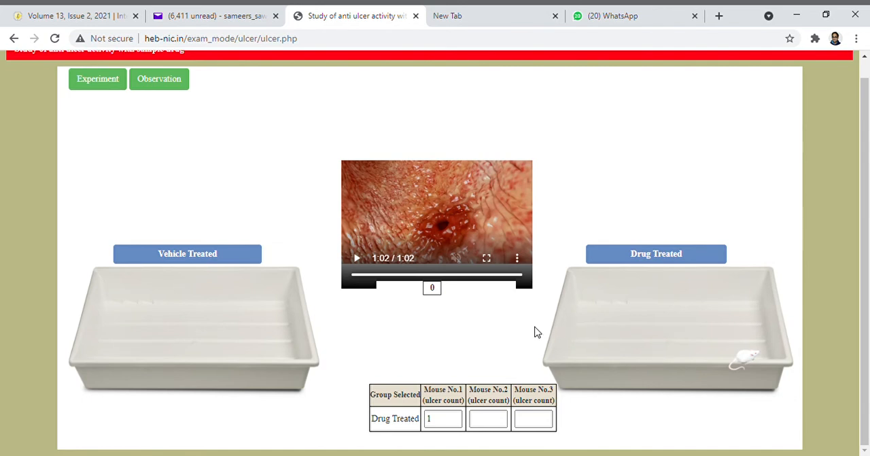
left_click(357, 258)
Enter 1 ulcer for drug-treated Mouse No.2 and play the last rat's stomach video.
left_click(489, 415)
type("1")
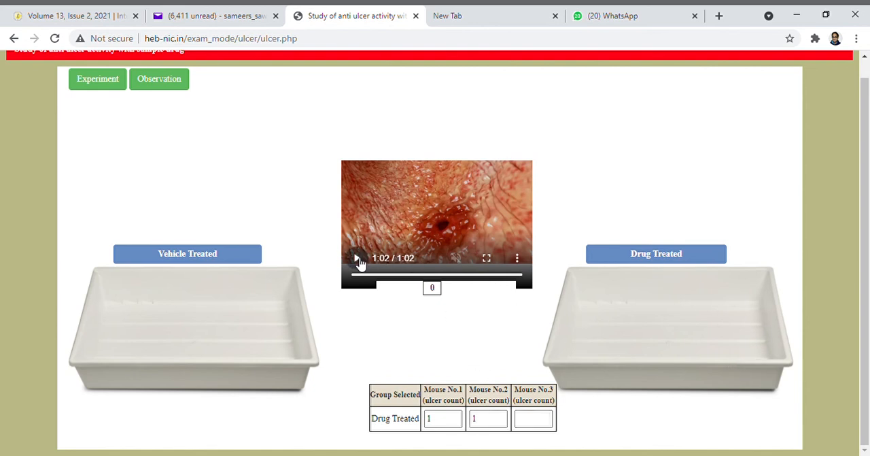
left_click(357, 259)
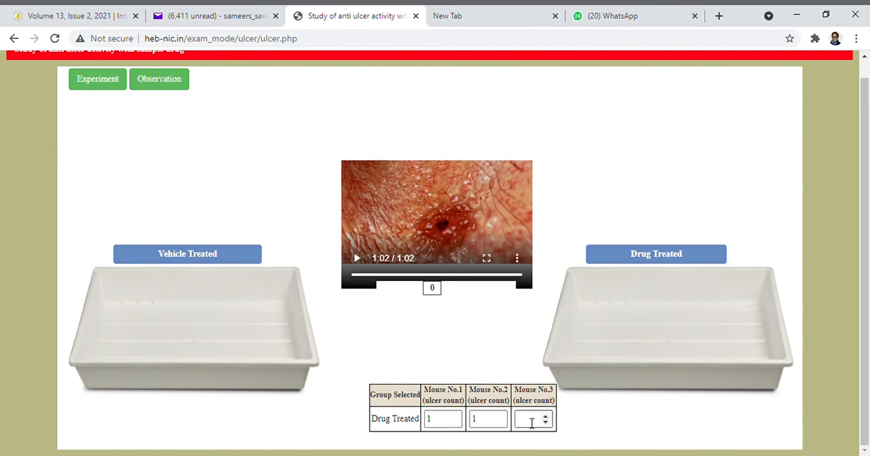
Record 0 ulcers for Mouse No.3 and show the observation table (averages 2.1 vs 0.67).
left_click(527, 423)
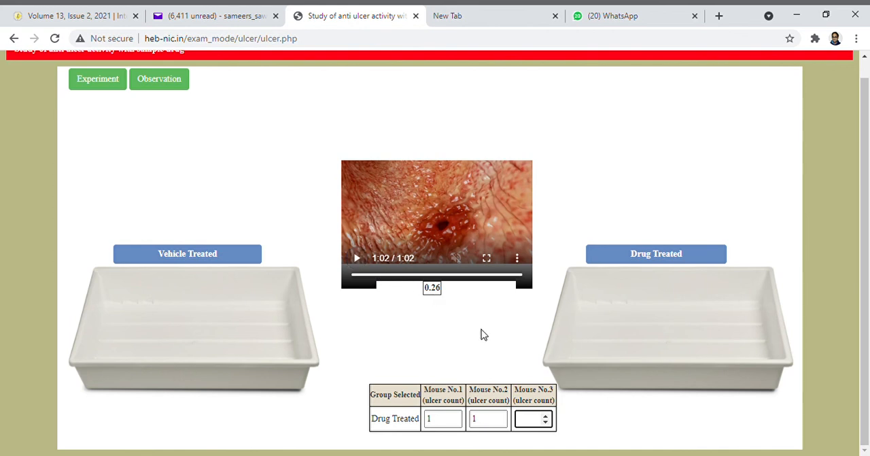
type("0")
left_click(158, 80)
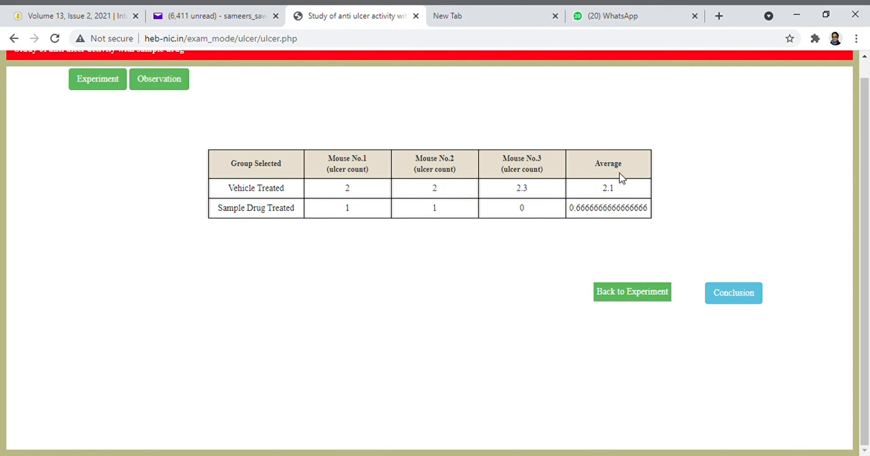
Show the Conclusion box on the sample drug's anti-ulcer activity.
left_click(727, 303)
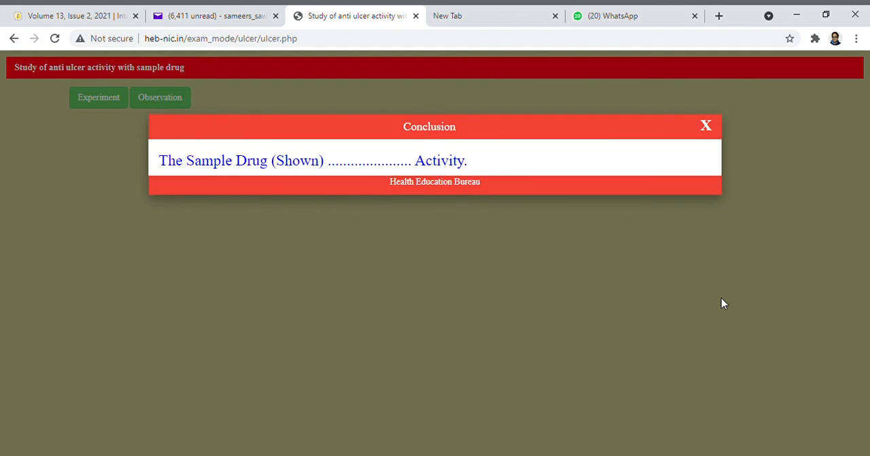